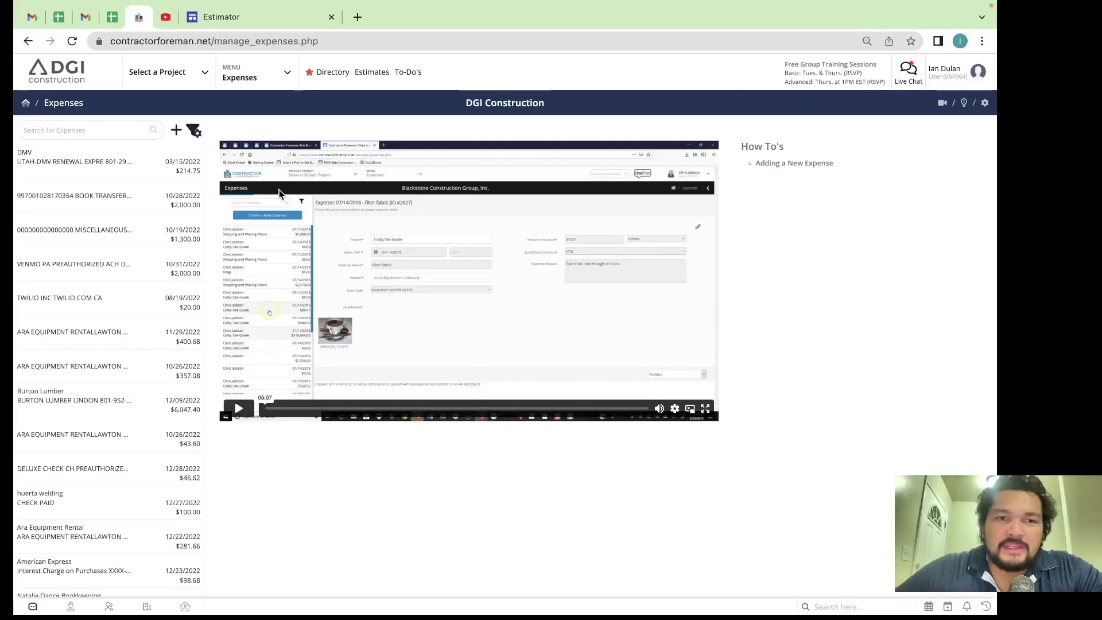
Start a new expense in the Expenses module and assign it to the iCRYO project
{"action": "left_click", "coordinate": [256, 78]}
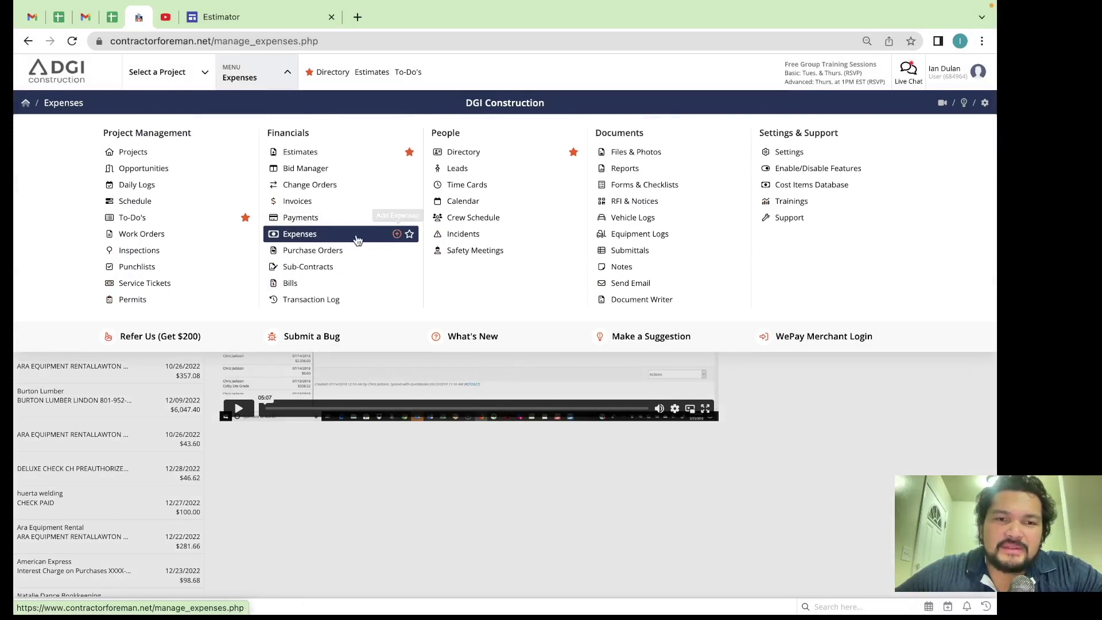
{"action": "left_click", "coordinate": [333, 237]}
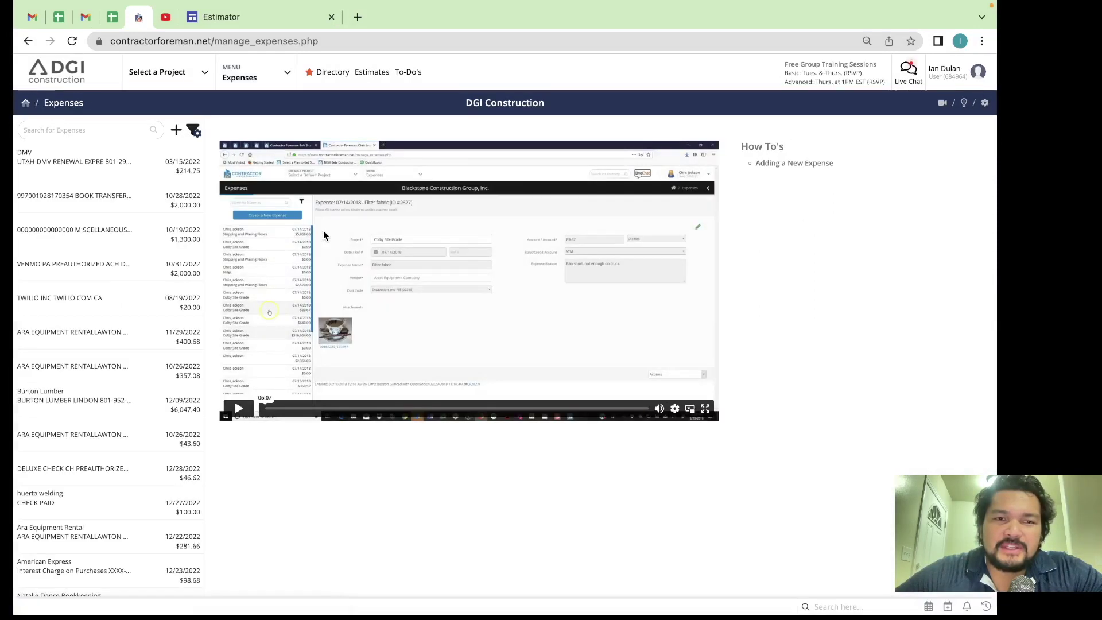
{"action": "left_click", "coordinate": [176, 131]}
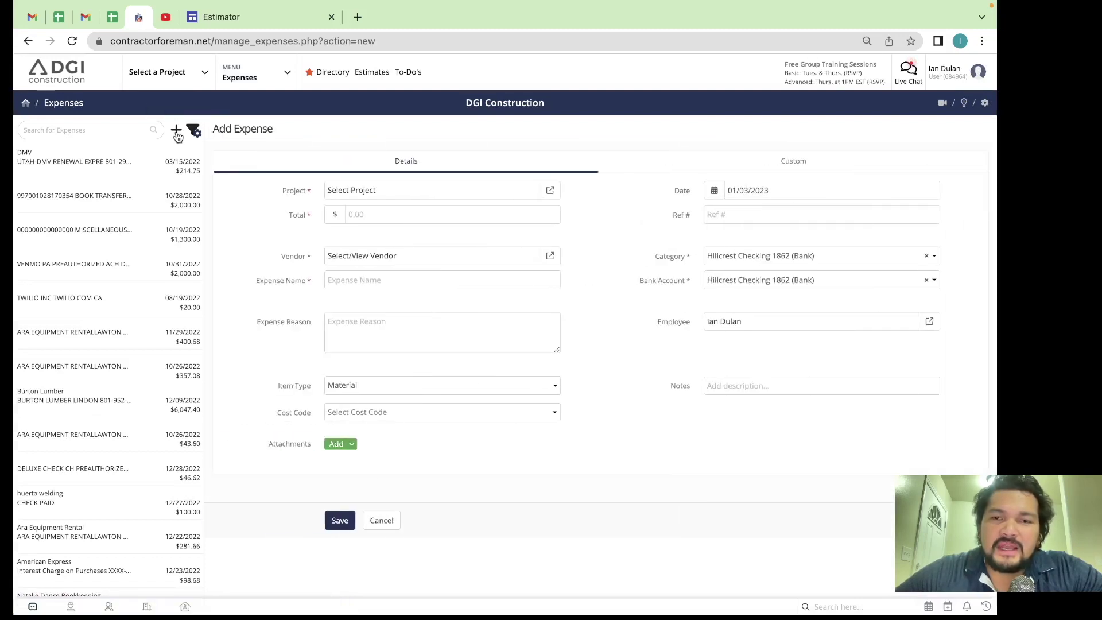
{"action": "left_click", "coordinate": [369, 192]}
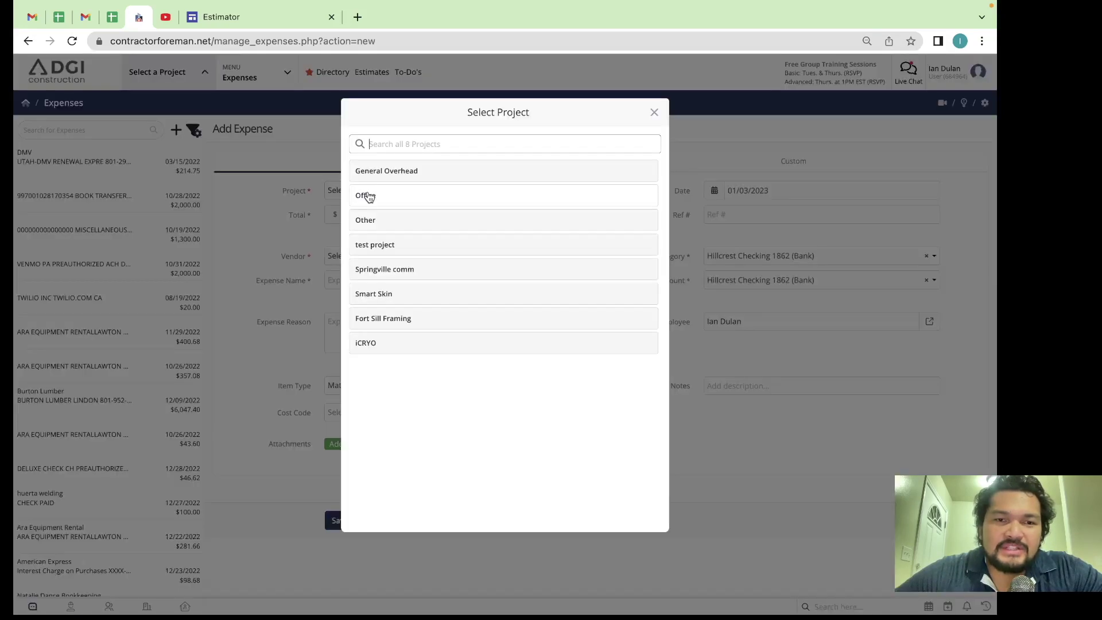
{"action": "left_click", "coordinate": [373, 345]}
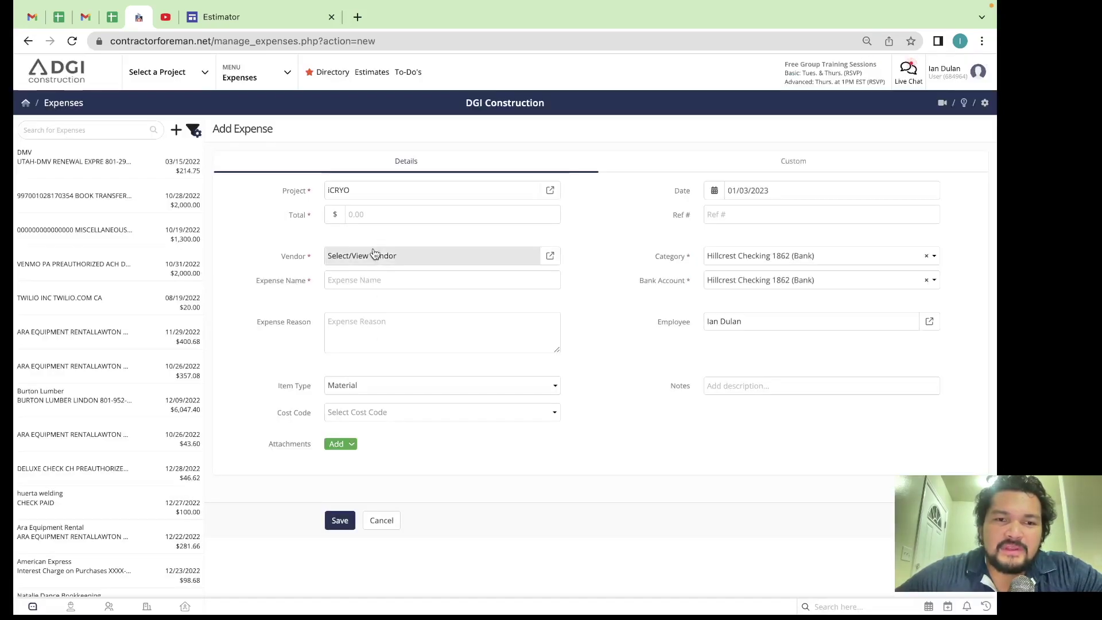
Set the expense total to $500 and search the vendors for "home" to select Home Depot
{"action": "left_click", "coordinate": [376, 216]}
{"action": "type", "text": "500"}
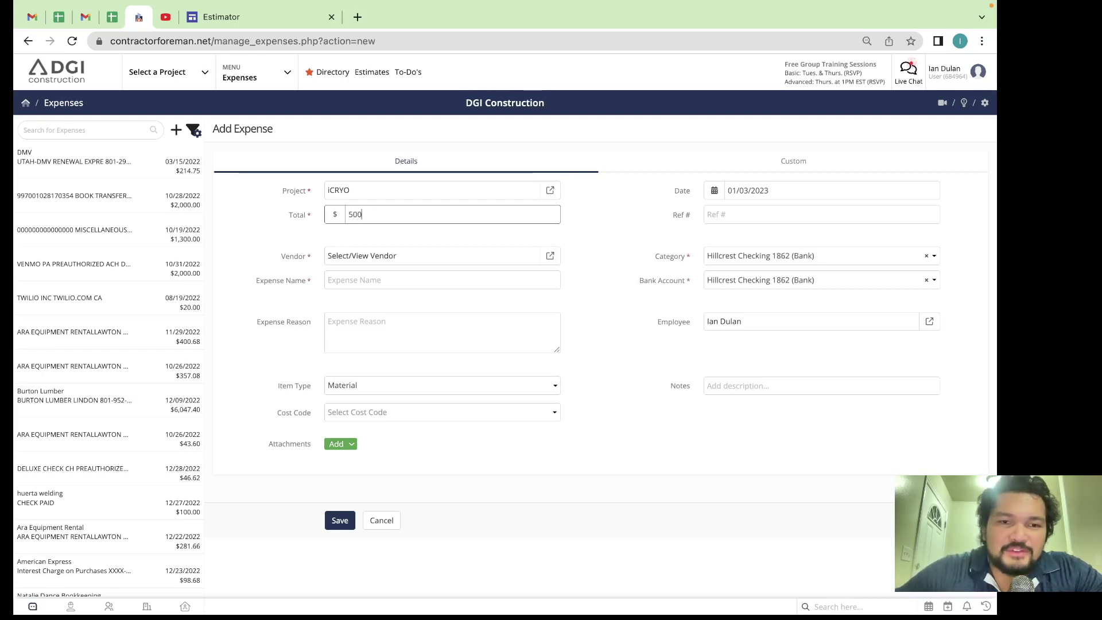
{"action": "left_click", "coordinate": [374, 229]}
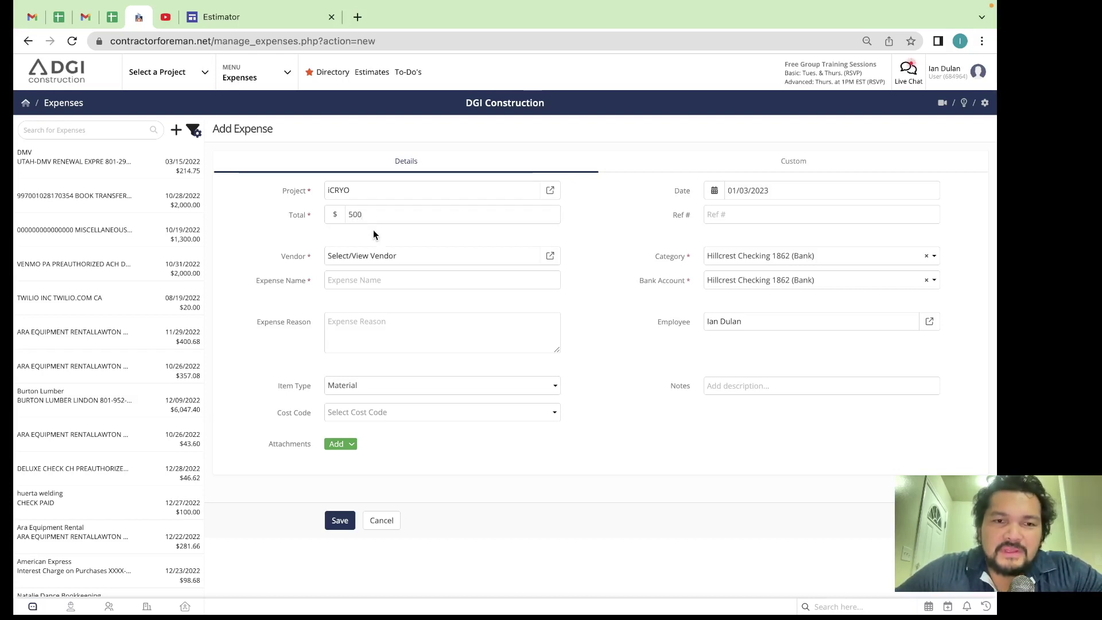
{"action": "left_click", "coordinate": [368, 260]}
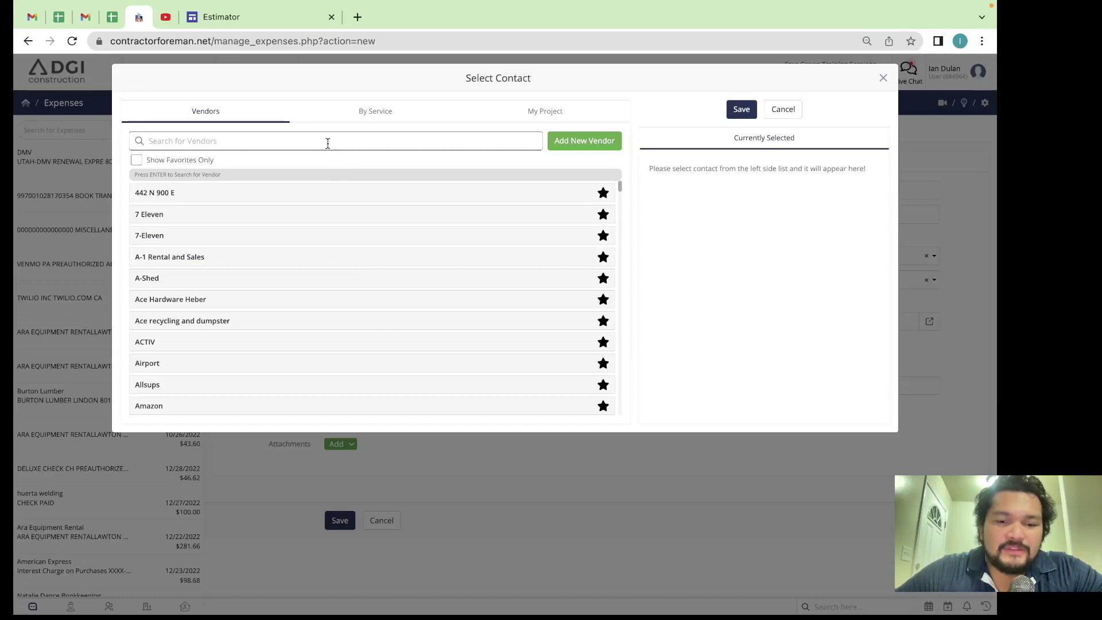
{"action": "type", "text": "home"}
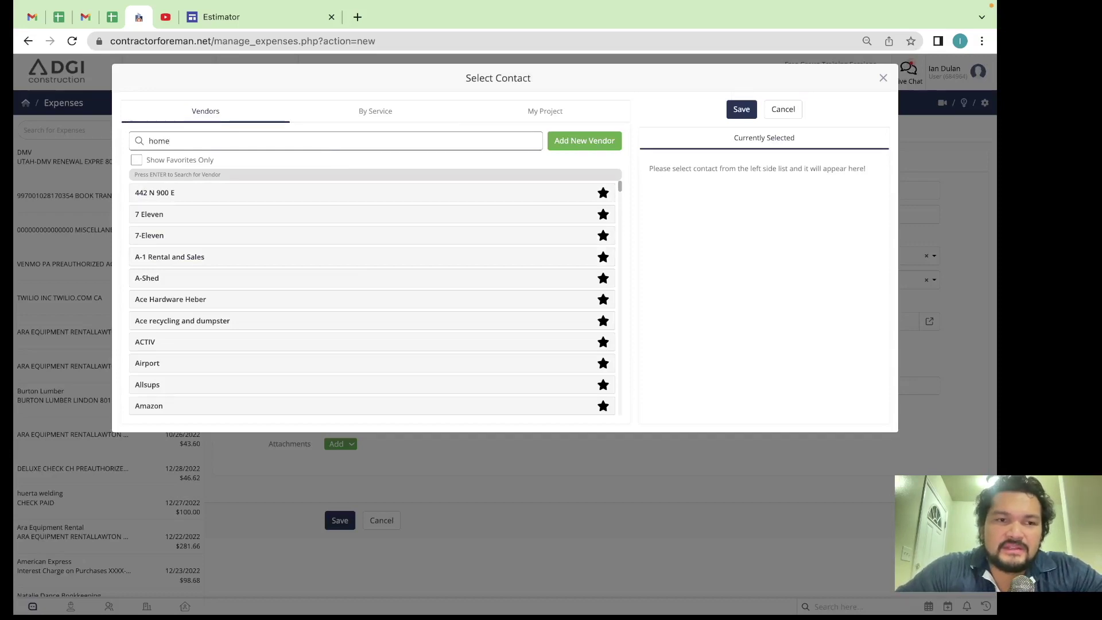
{"action": "key", "text": "Return"}
{"action": "left_click", "coordinate": [227, 193]}
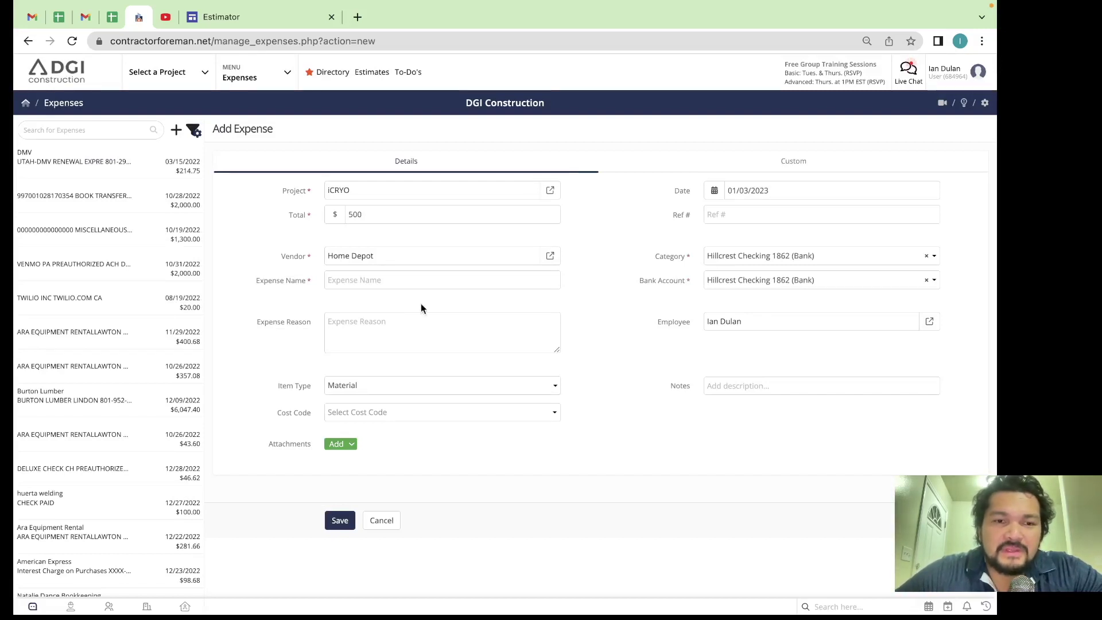
Name the expense "Home depot - lumber 2x4"
{"action": "left_click", "coordinate": [393, 282]}
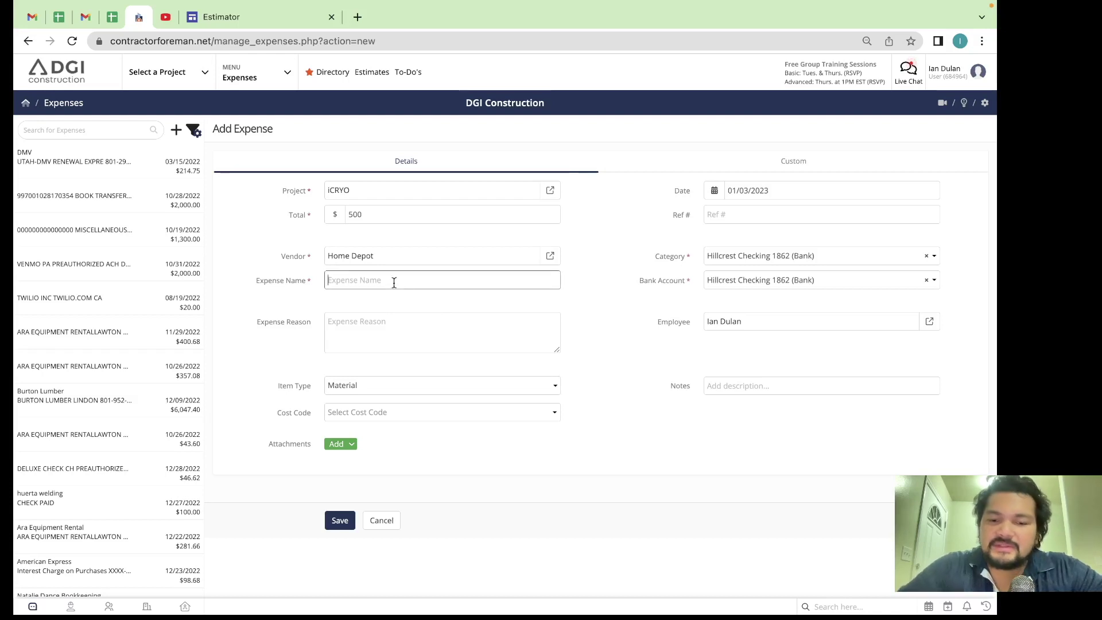
{"action": "type", "text": "Home depo"}
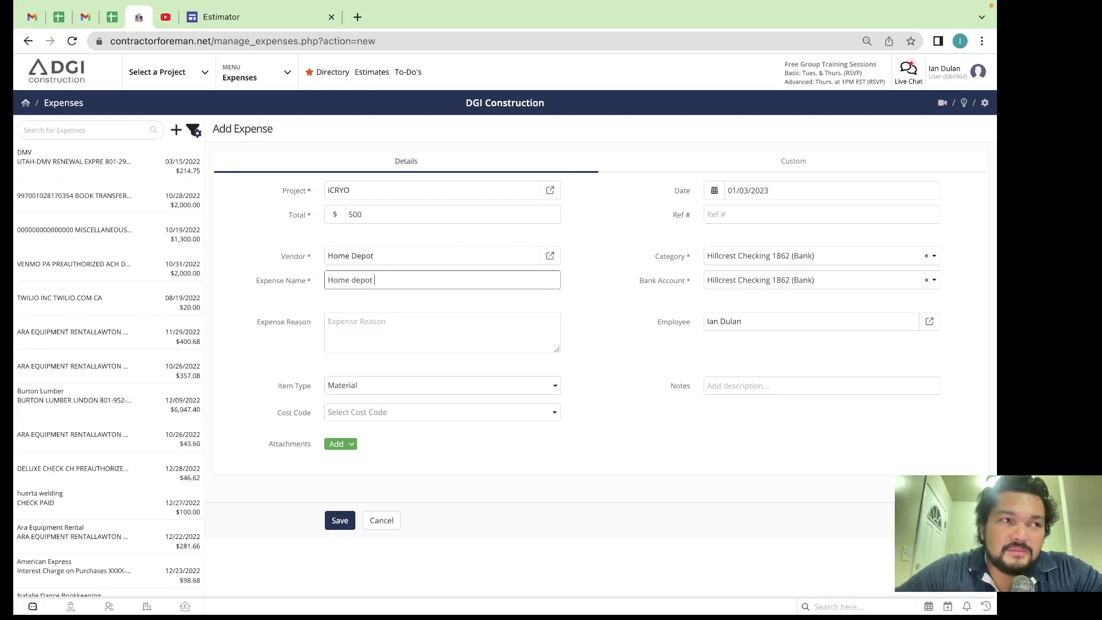
{"action": "type", "text": "t - "}
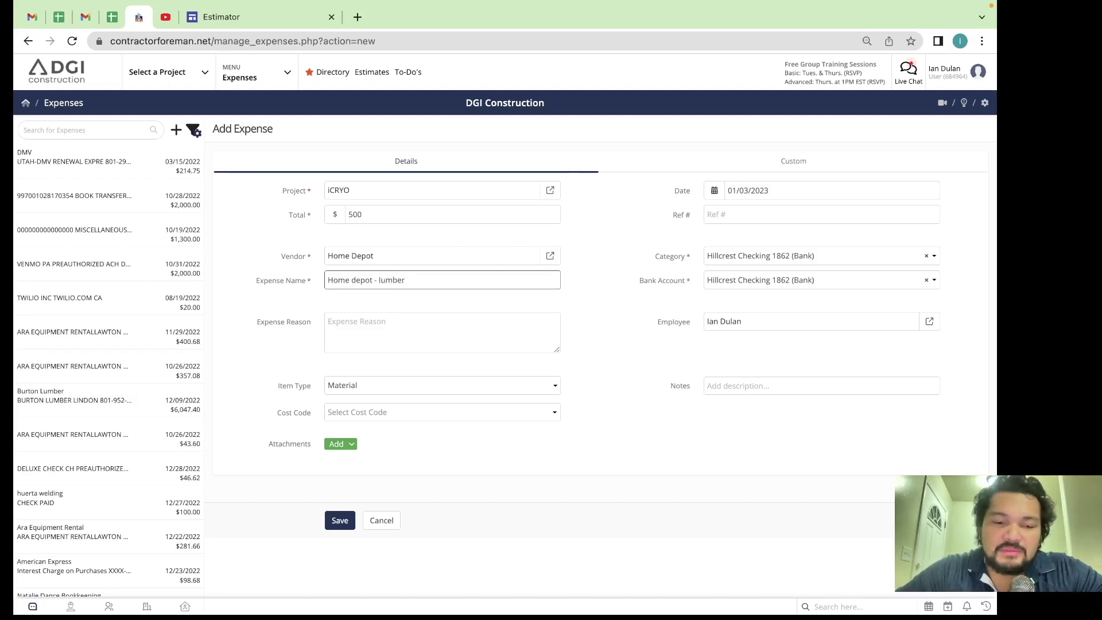
{"action": "type", "text": "lumber 2x4"}
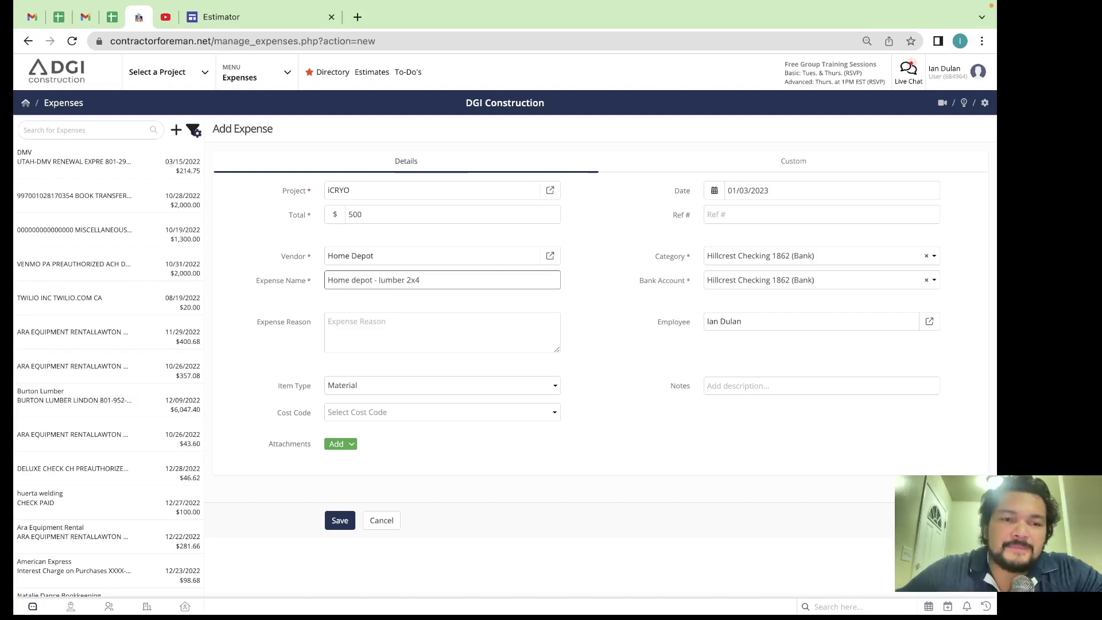
{"action": "left_click", "coordinate": [359, 333]}
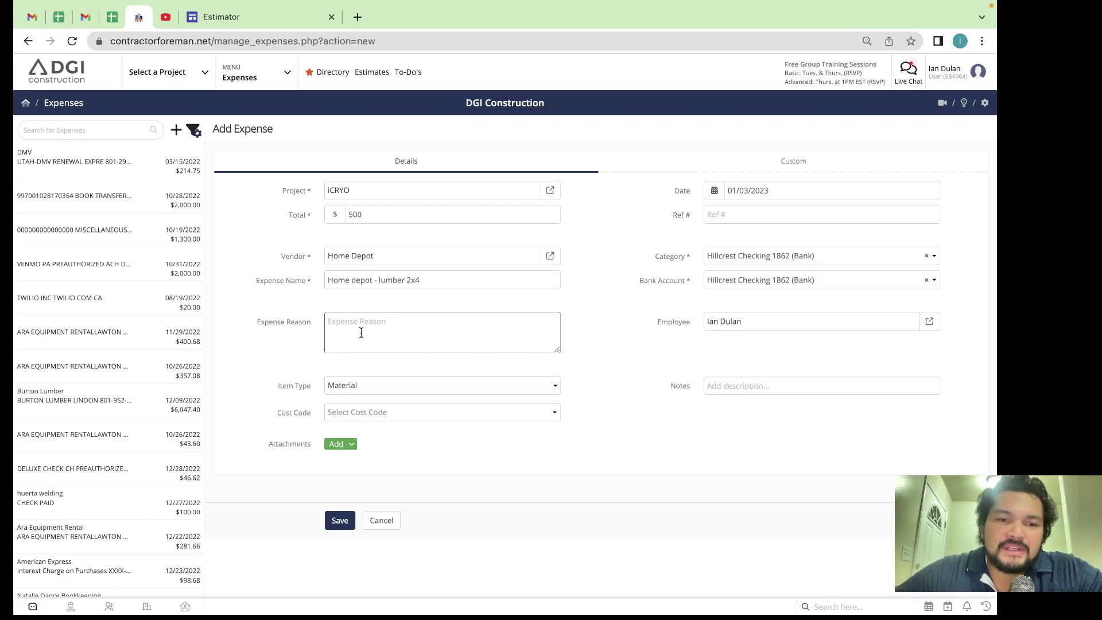
Set the item type to Material and the cost code to Wood Framing (06 11 00), searching the codes for "wood"
{"action": "left_click", "coordinate": [384, 385]}
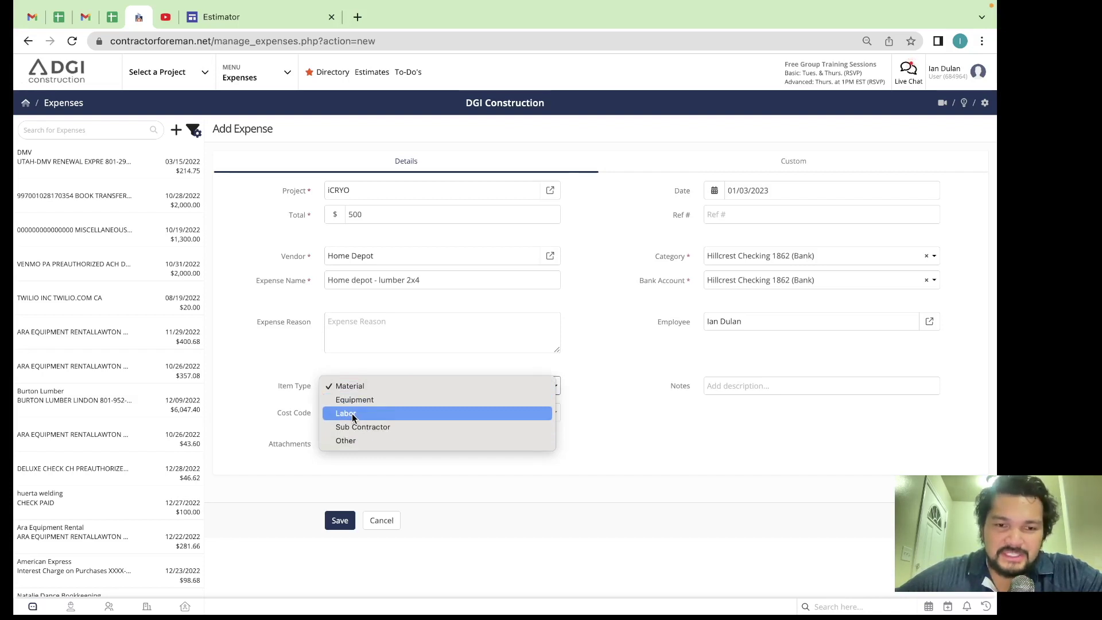
{"action": "left_click", "coordinate": [360, 386]}
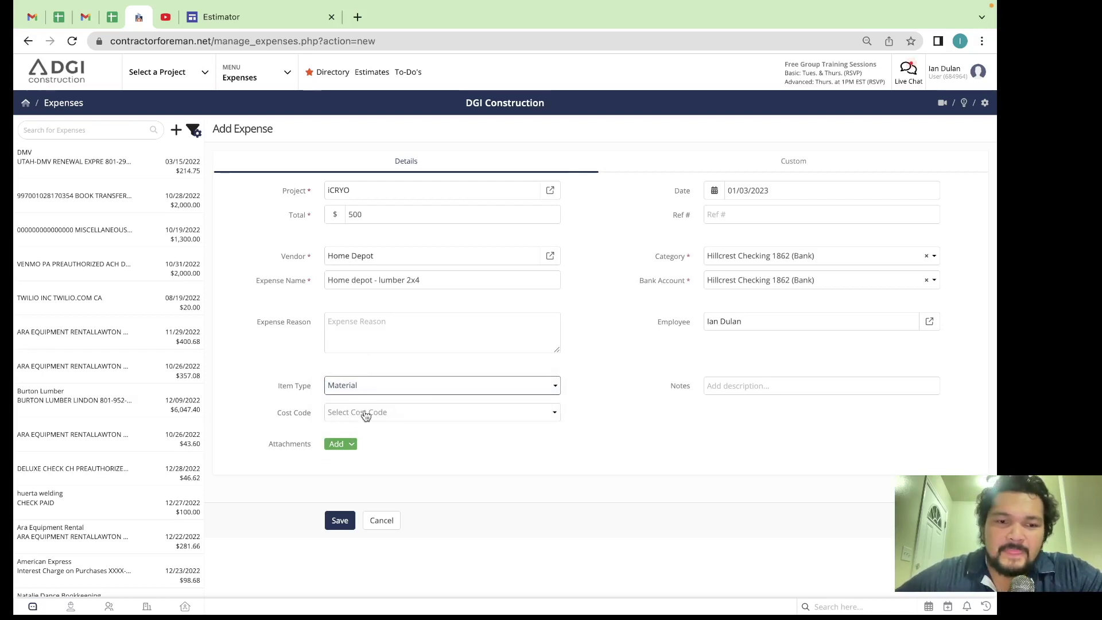
{"action": "left_click", "coordinate": [367, 417]}
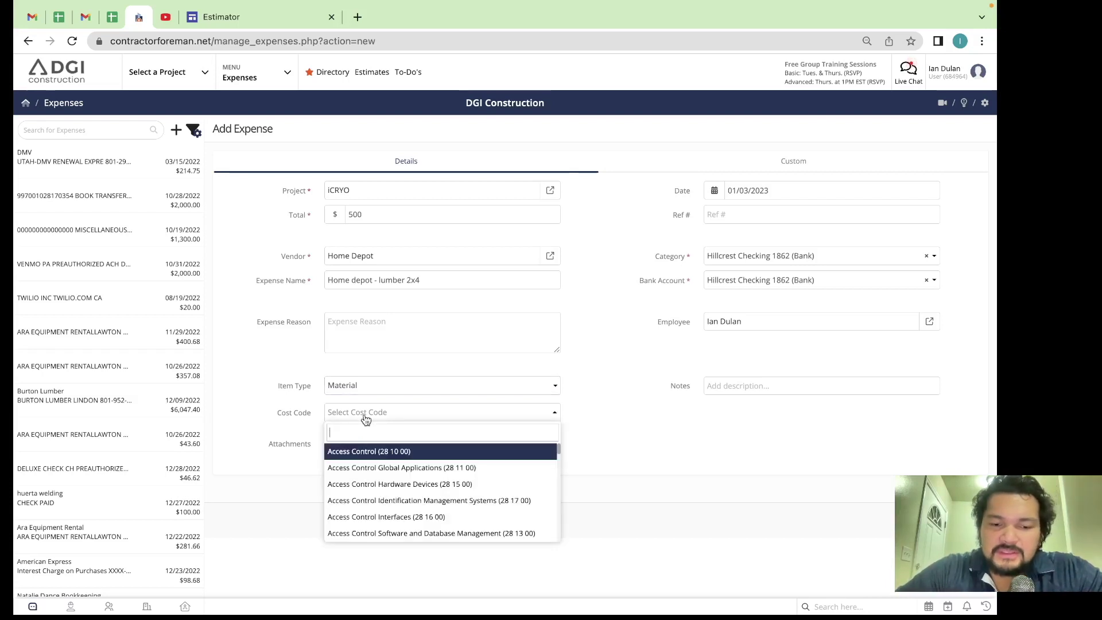
{"action": "type", "text": "wood m"}
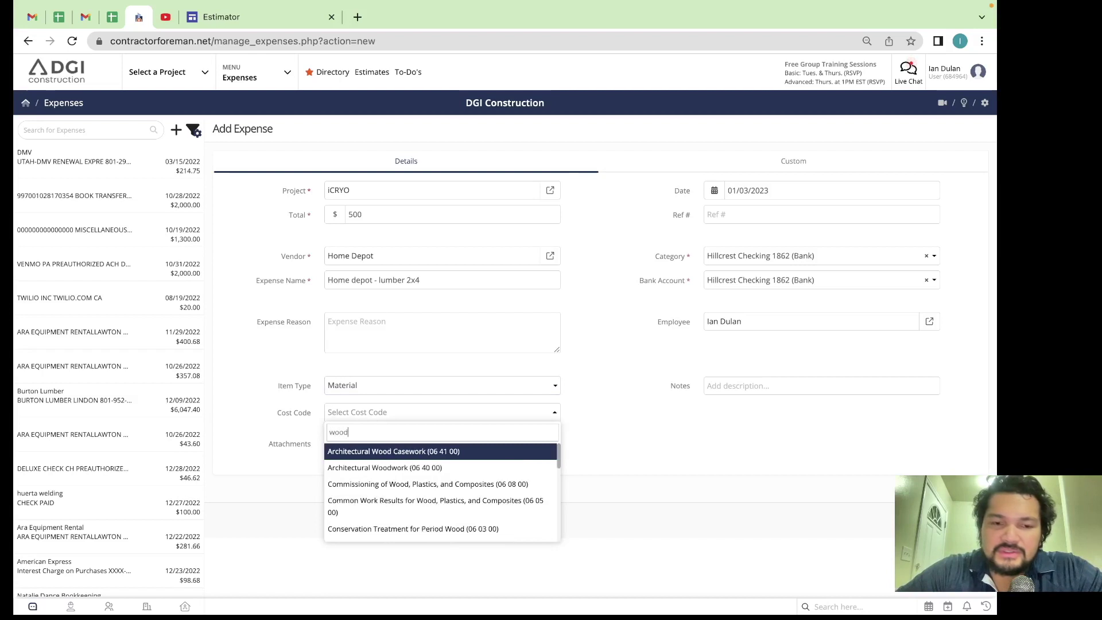
{"action": "key", "text": "BackSpace"}
{"action": "key", "text": "BackSpace"}
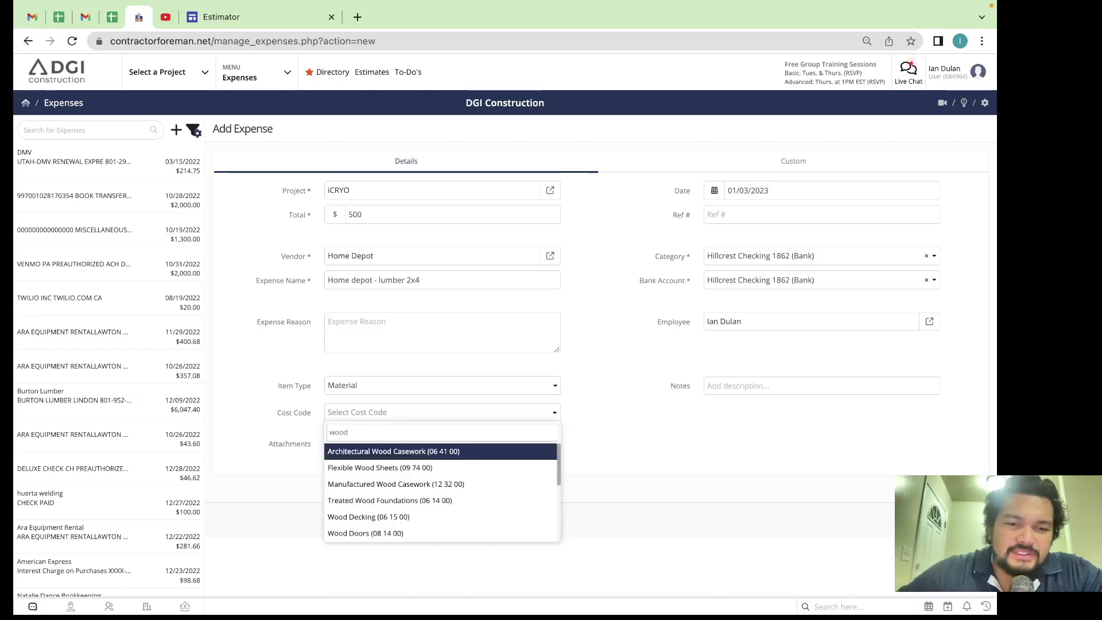
{"action": "scroll", "coordinate": [405, 508], "scroll_direction": "down", "scroll_amount": 3}
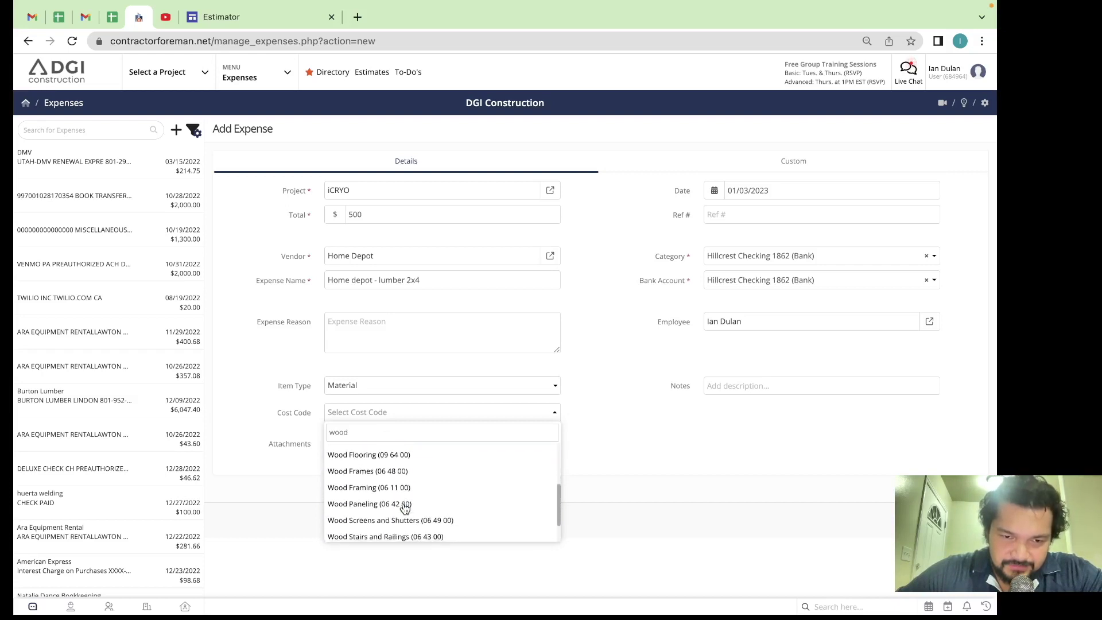
{"action": "scroll", "coordinate": [405, 508], "scroll_direction": "down", "scroll_amount": 1}
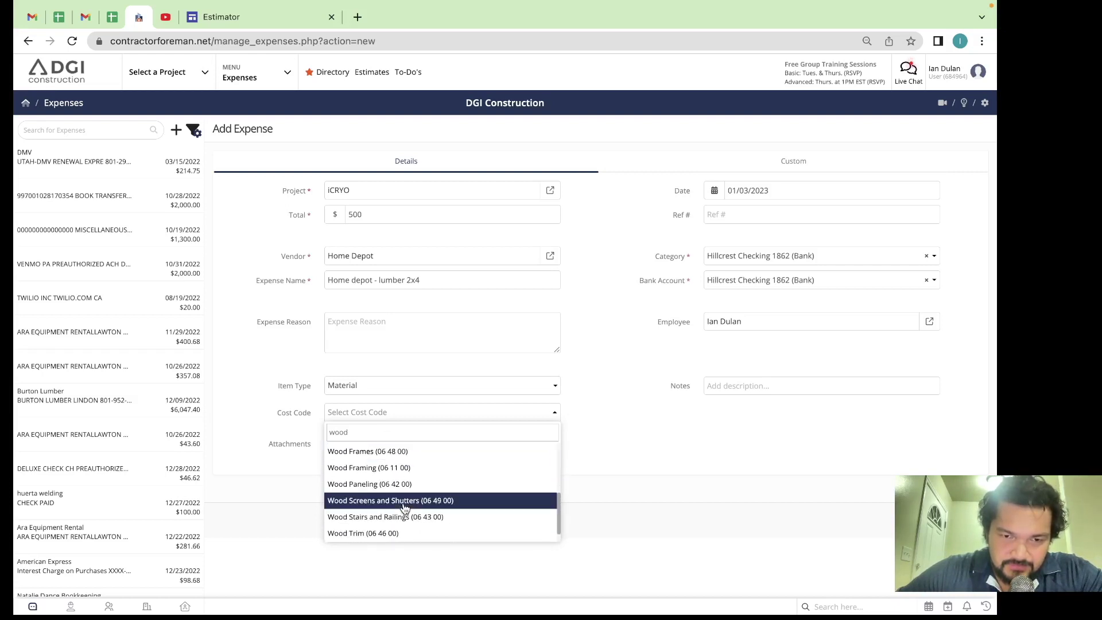
{"action": "left_click", "coordinate": [402, 467]}
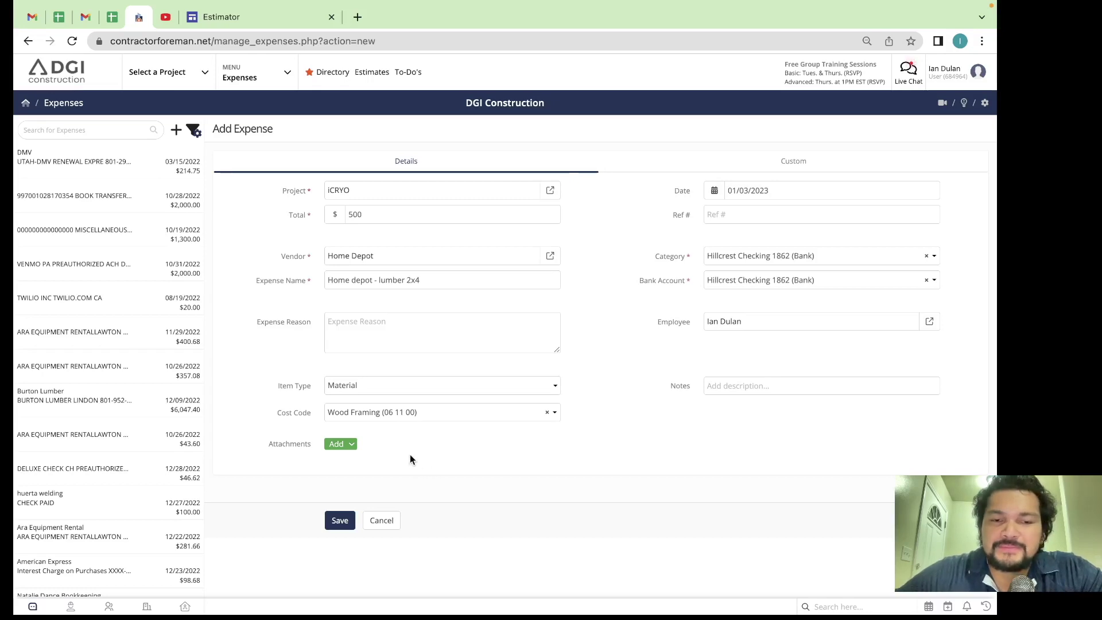
{"action": "left_click", "coordinate": [345, 448]}
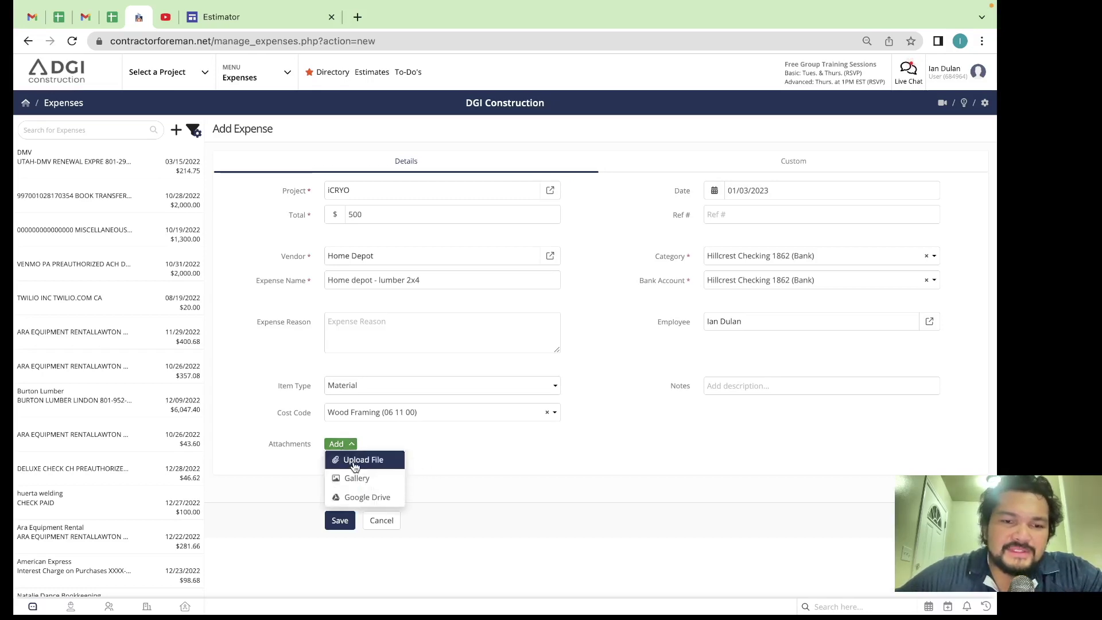
{"action": "left_click", "coordinate": [354, 464]}
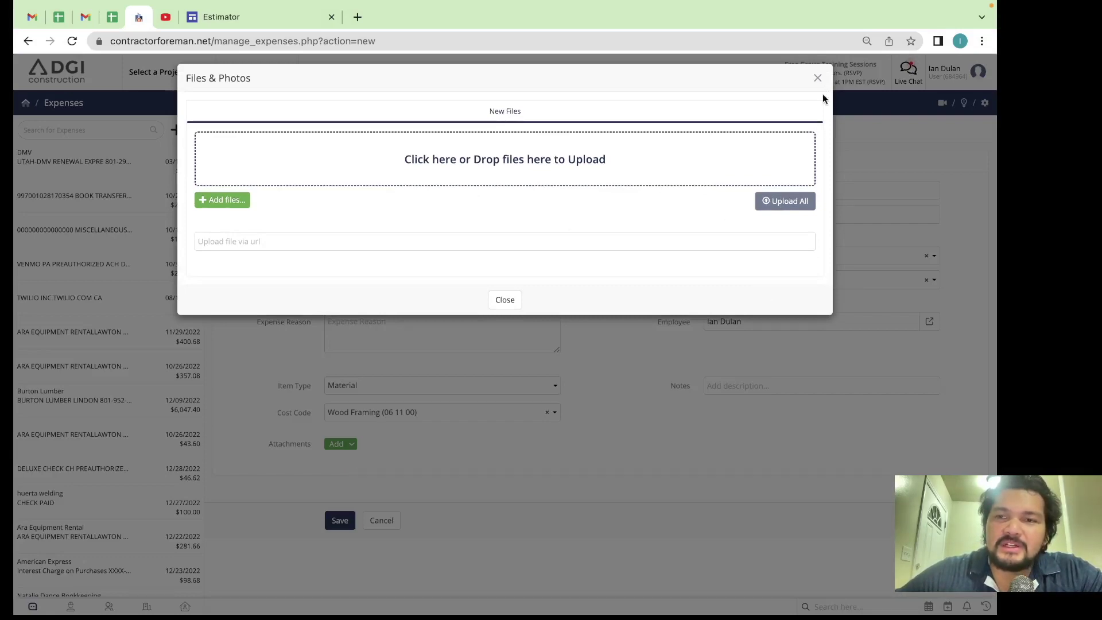
{"action": "left_click", "coordinate": [817, 79]}
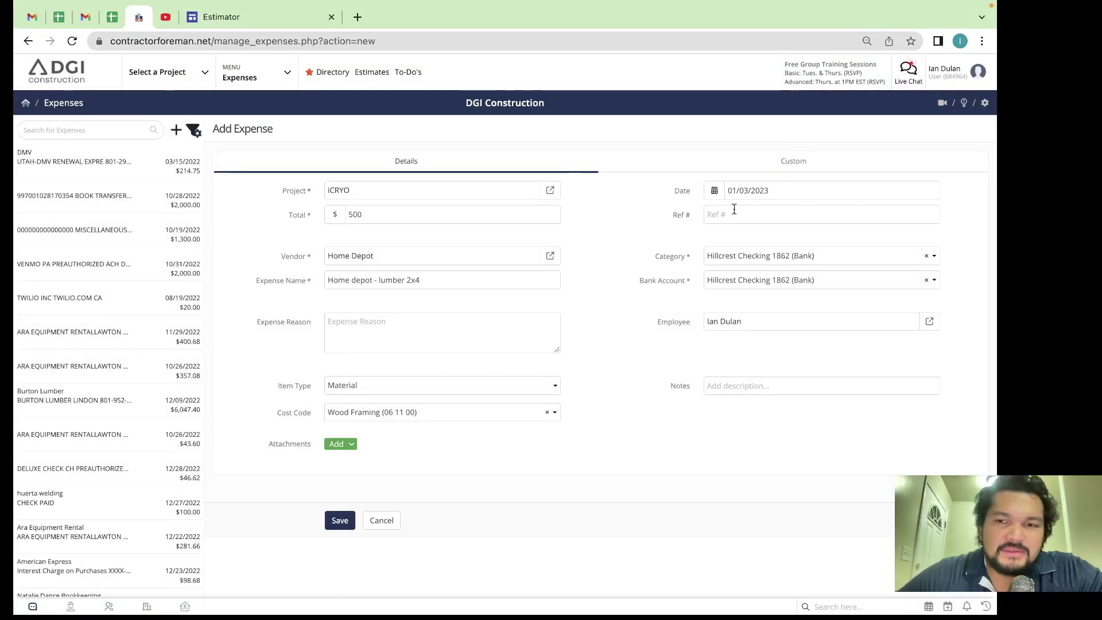
Search the expense categories for "cog" and choose Cost of goods sold:Supplies & materials - COGS
{"action": "left_click", "coordinate": [736, 262]}
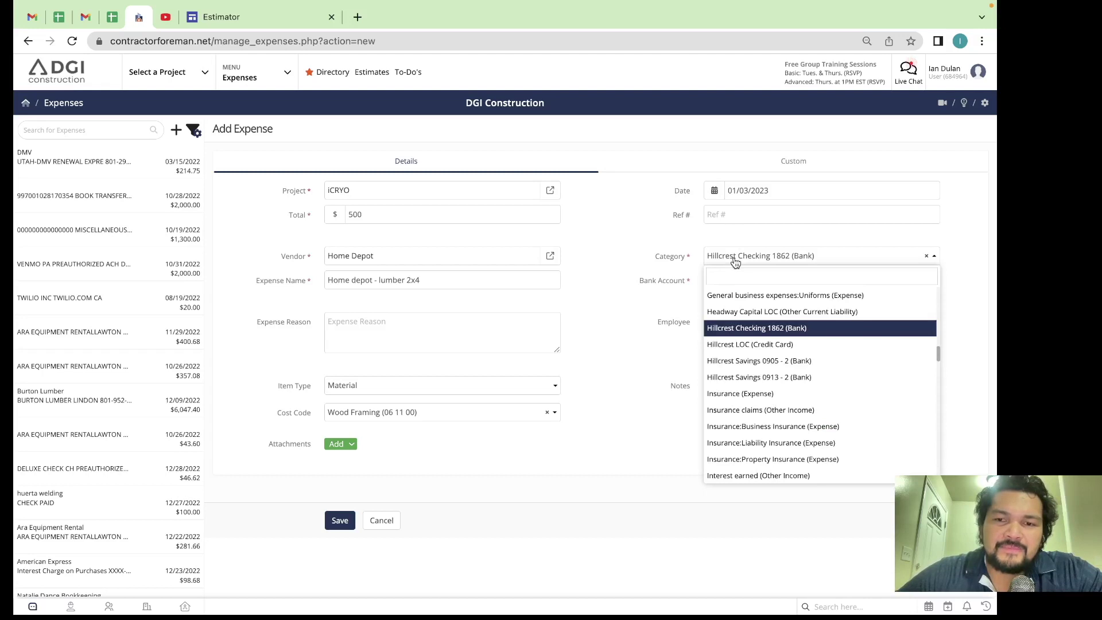
{"action": "type", "text": "cog"}
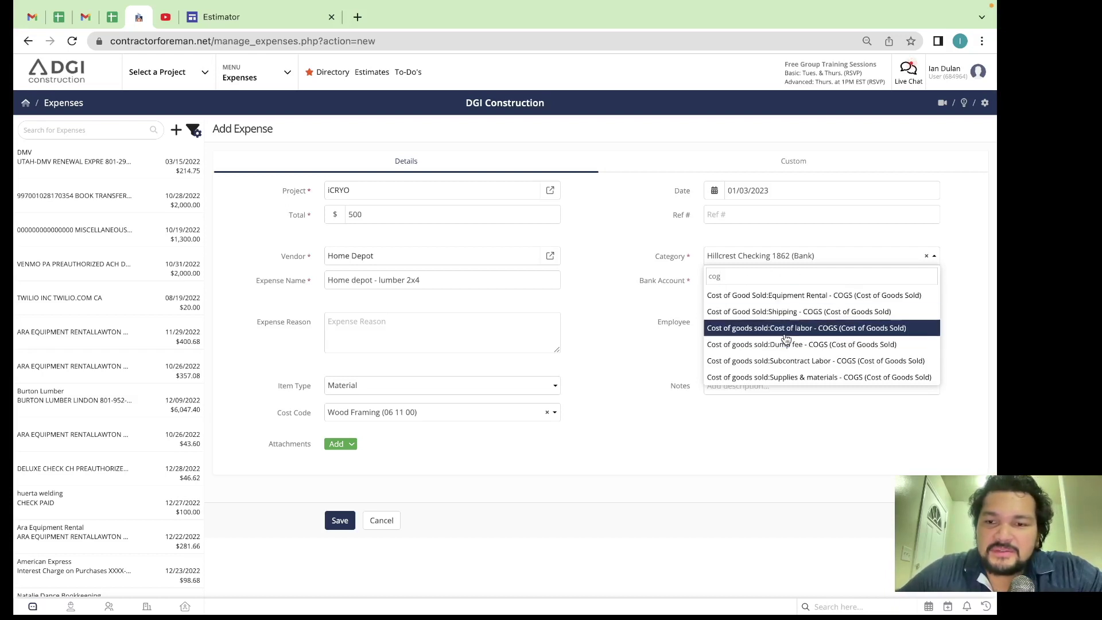
{"action": "left_click", "coordinate": [802, 379]}
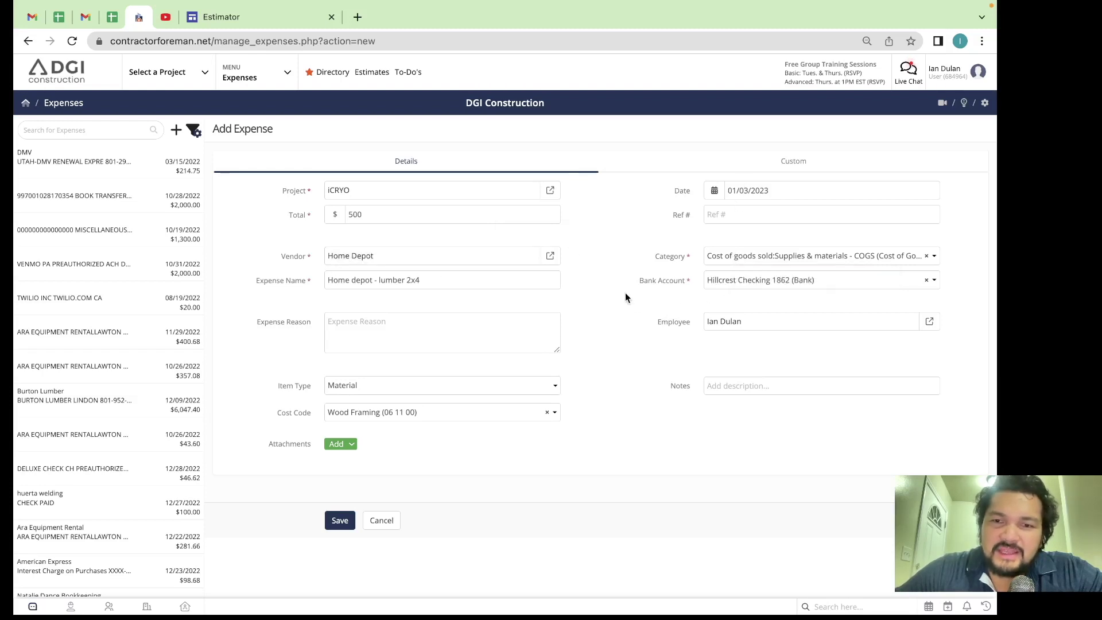
Set the bank account to the Citi Costco credit card and confirm the CEO as the expense's employee
{"action": "left_click", "coordinate": [756, 286]}
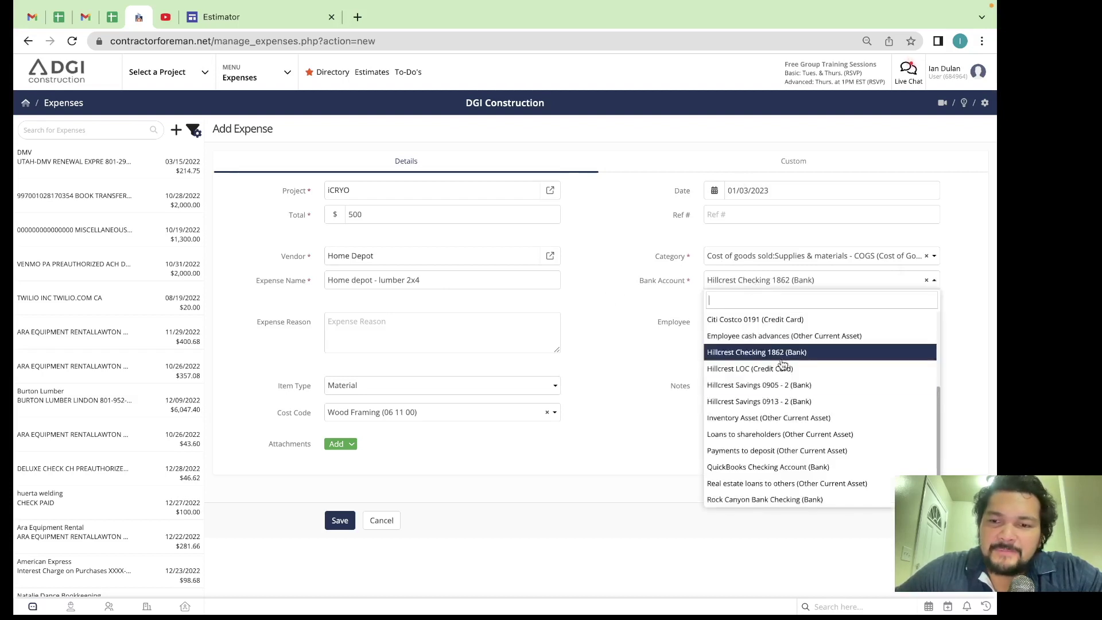
{"action": "scroll", "coordinate": [772, 408], "scroll_direction": "down", "scroll_amount": 1}
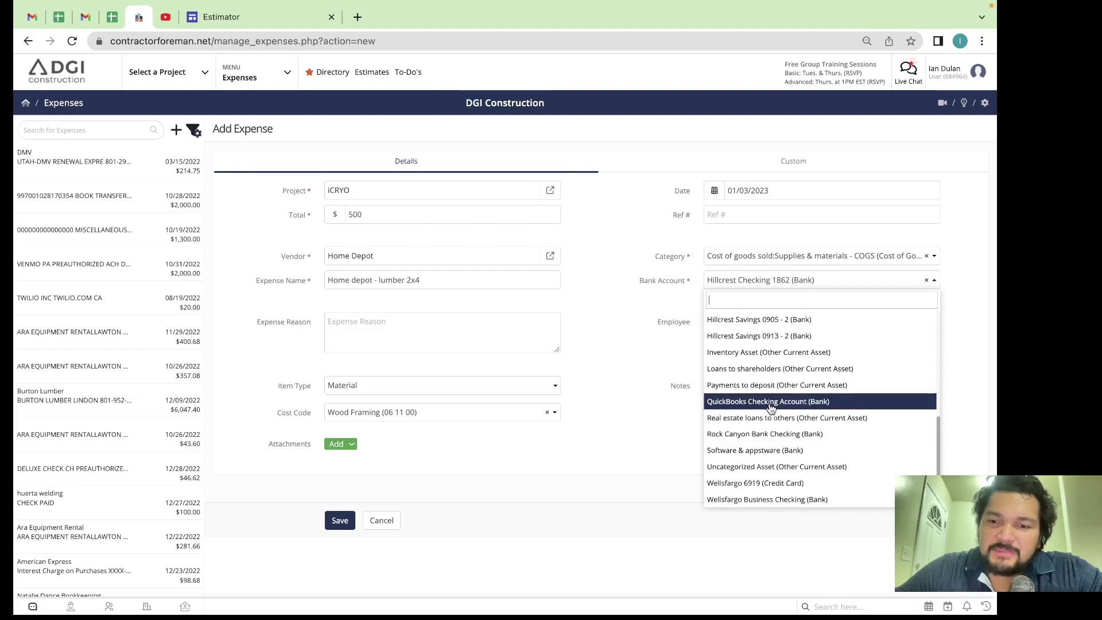
{"action": "scroll", "coordinate": [769, 384], "scroll_direction": "up", "scroll_amount": 3}
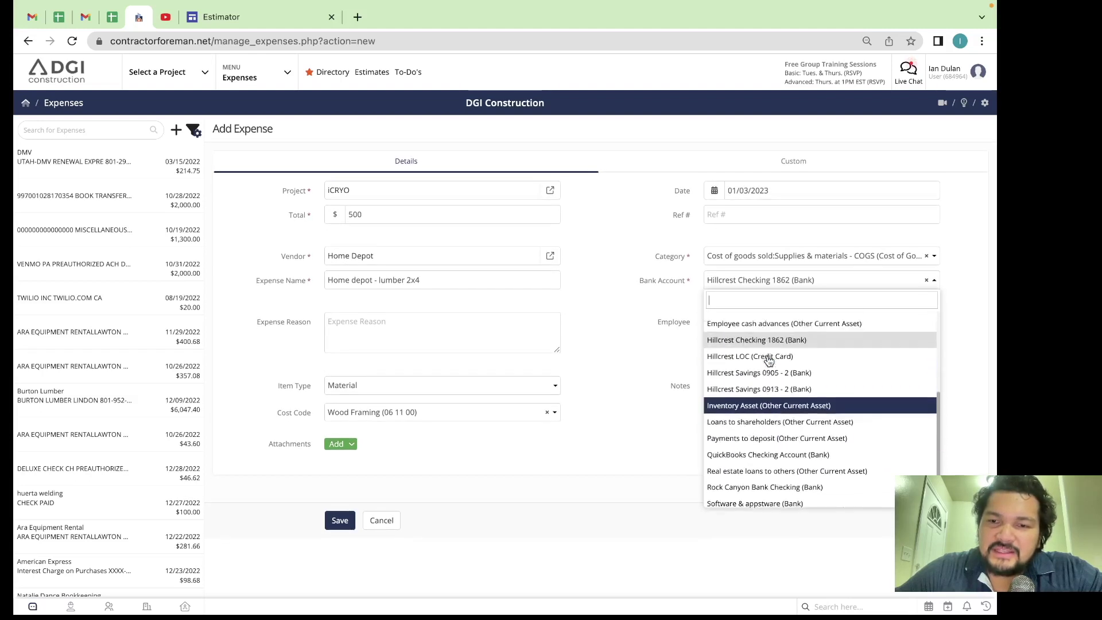
{"action": "left_click", "coordinate": [755, 380]}
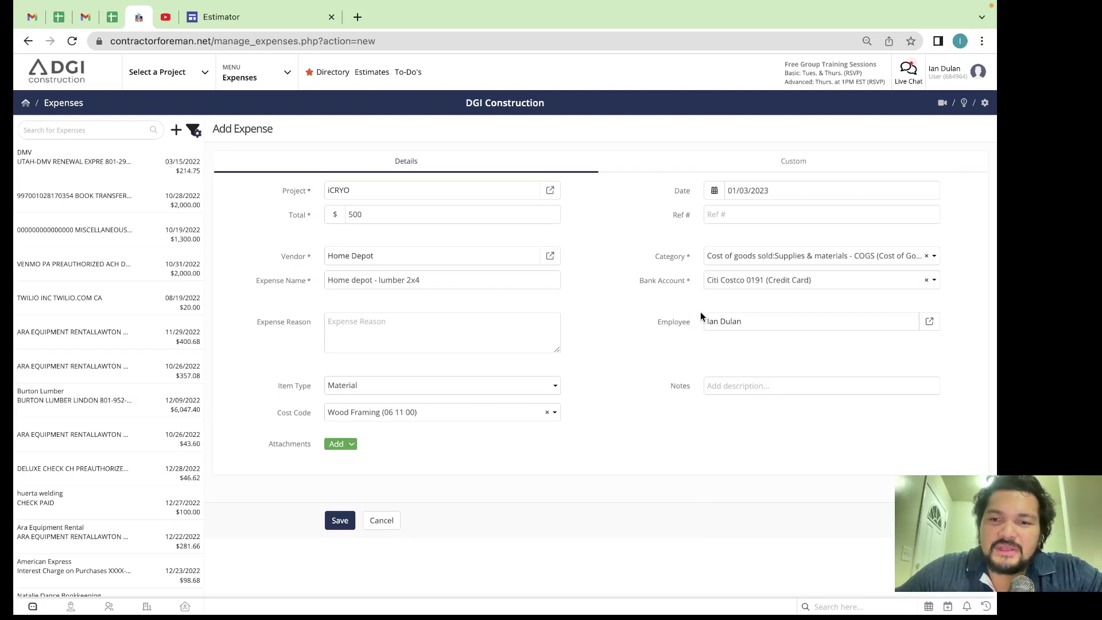
{"action": "left_click", "coordinate": [733, 325]}
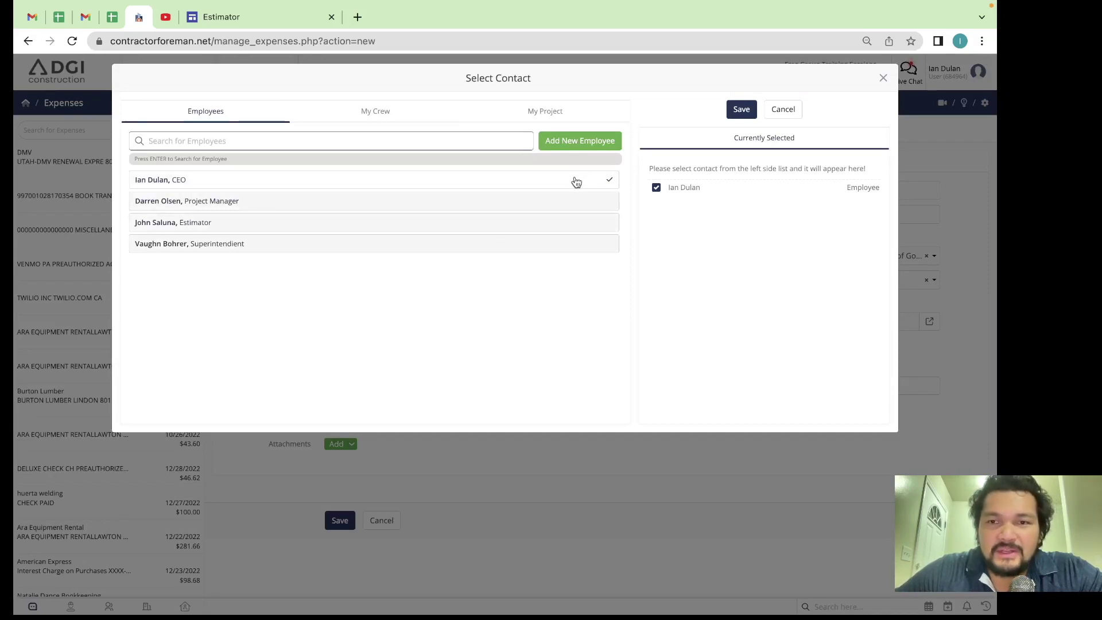
{"action": "left_click", "coordinate": [741, 109]}
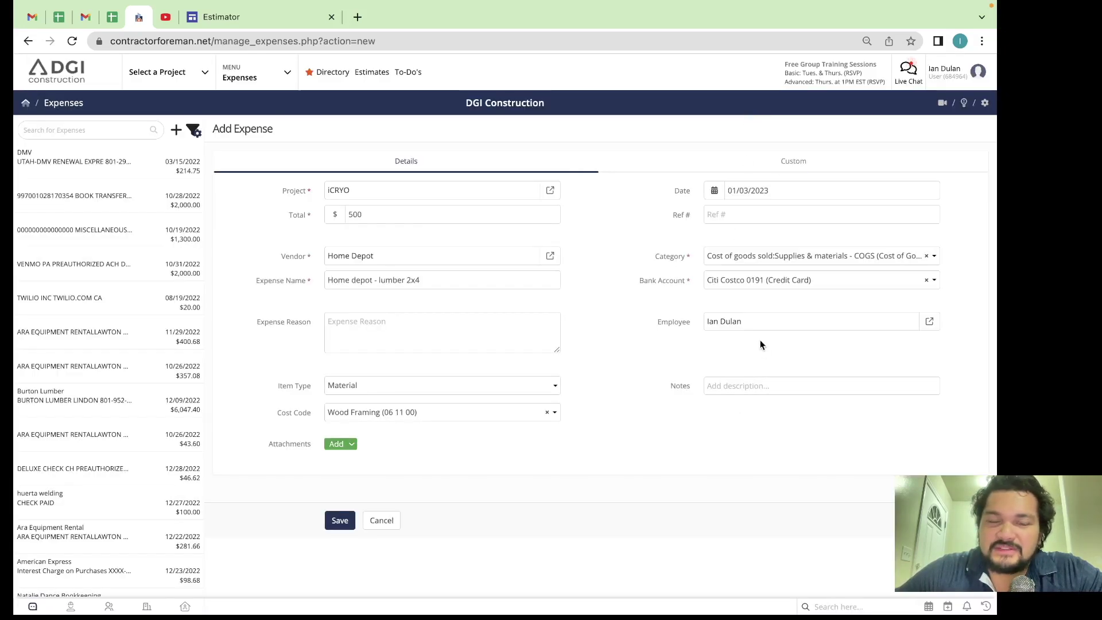